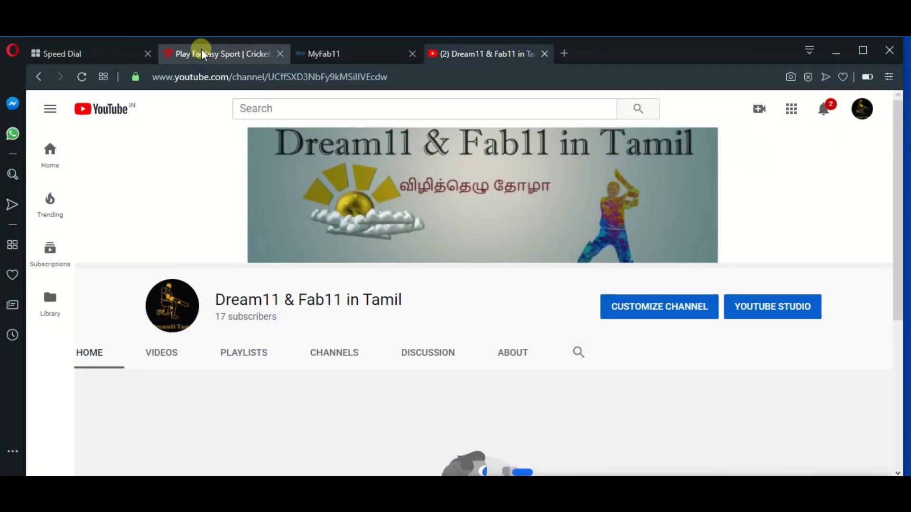
# - Switch to the Dream11 leagues page showing the completed PR vs DUR match
pyautogui.click(201, 53)
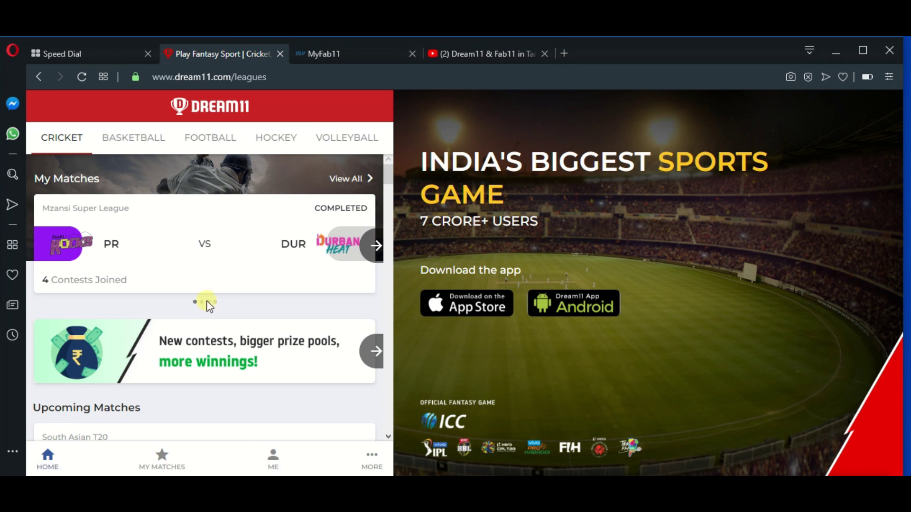
pyautogui.scroll(-3, 206, 304)
pyautogui.scroll(3, 206, 305)
# - Check My Matches from the bottom bar and the Me page, then return Home
pyautogui.click(169, 460)
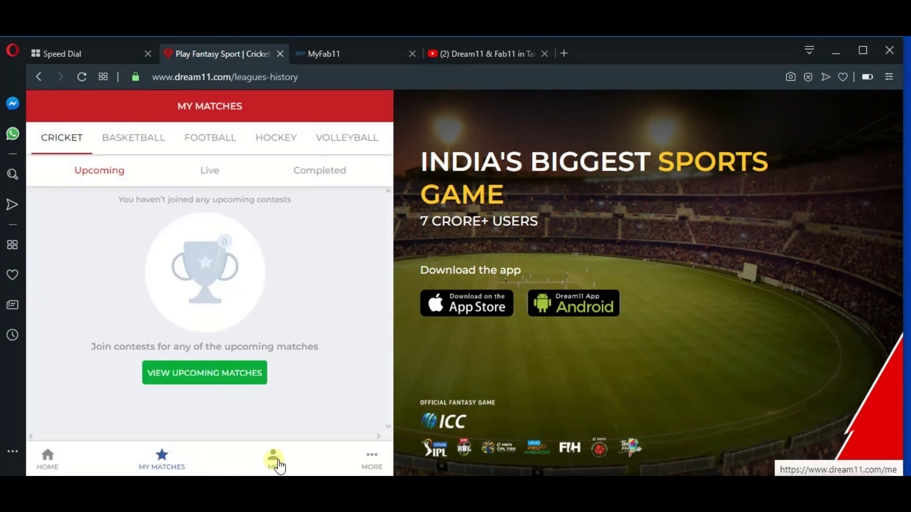
pyautogui.click(276, 461)
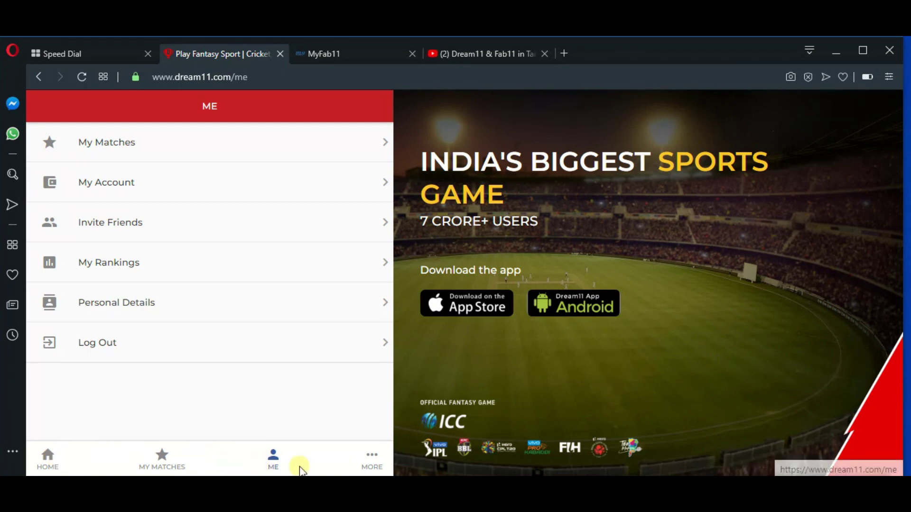
pyautogui.click(123, 140)
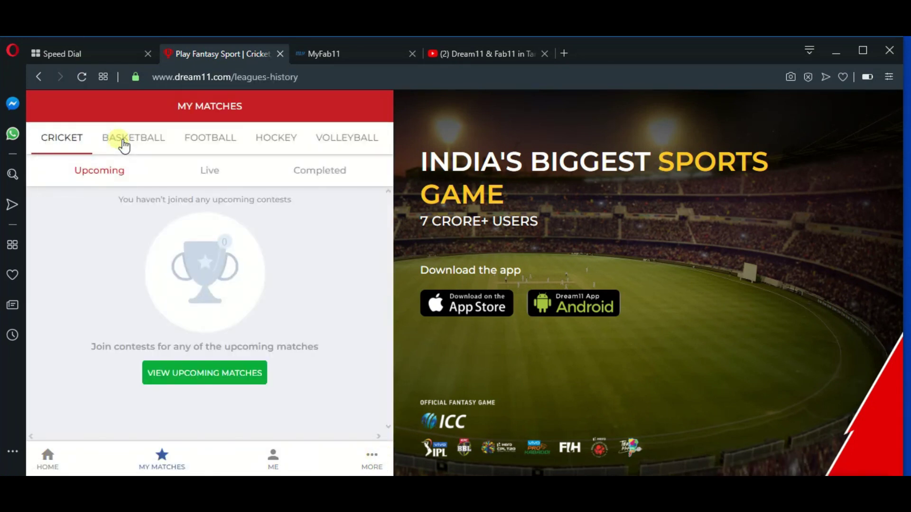
pyautogui.click(48, 455)
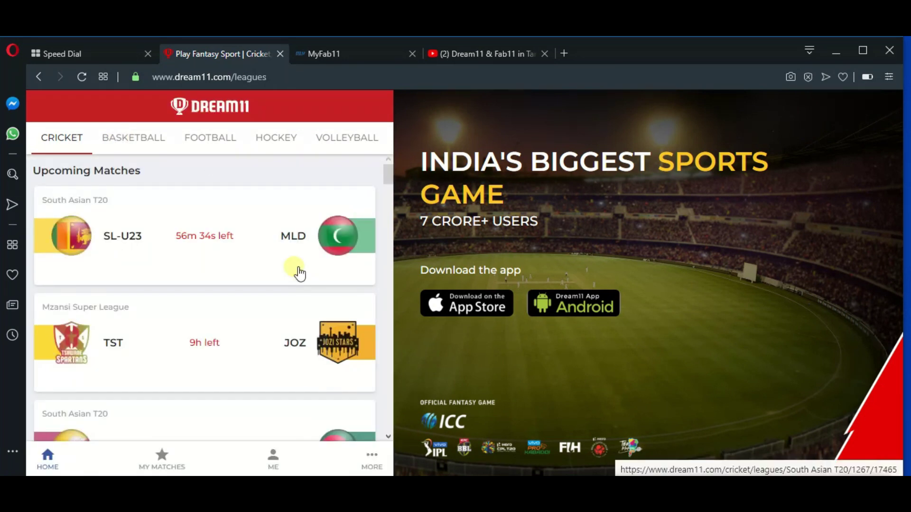
pyautogui.click(163, 456)
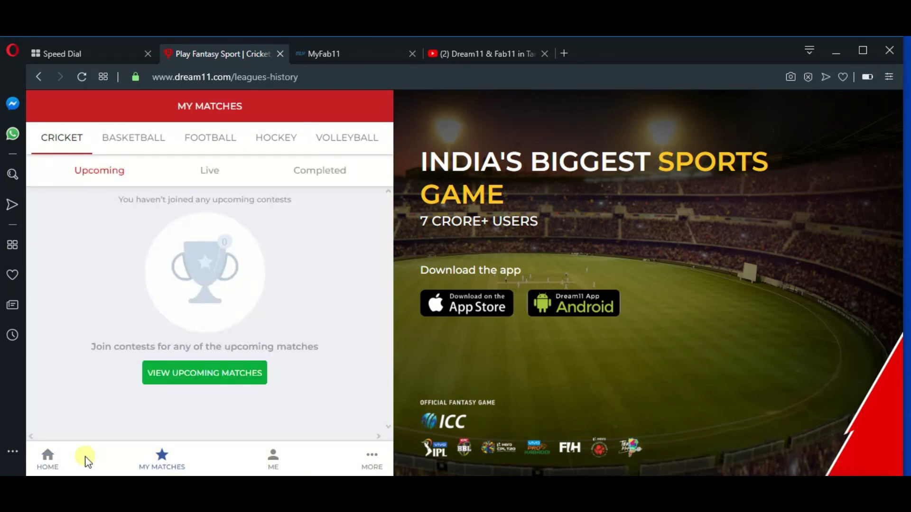
pyautogui.click(48, 458)
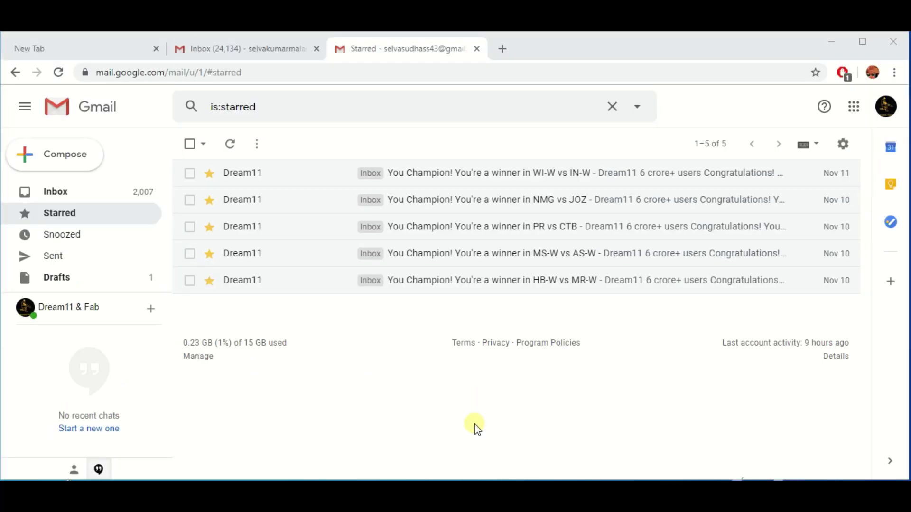
pyautogui.moveTo(493, 281)
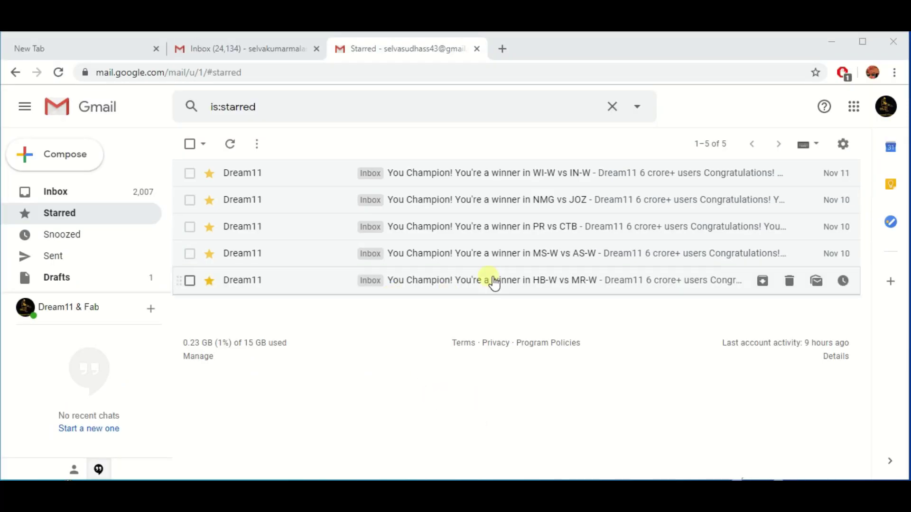
pyautogui.click(454, 181)
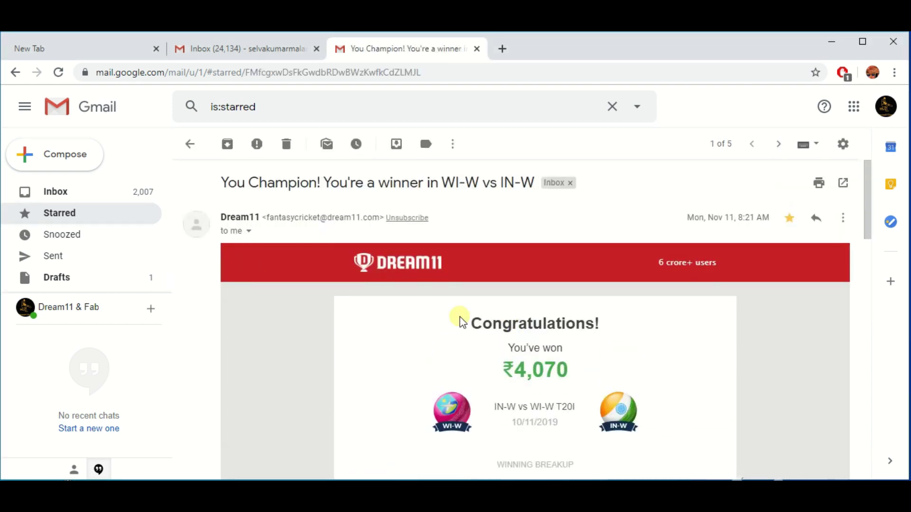
pyautogui.click(249, 231)
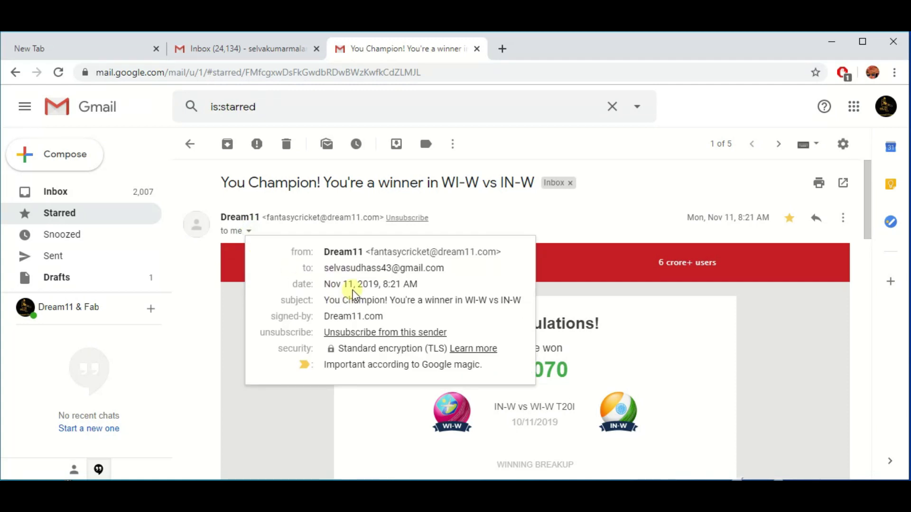
pyautogui.click(191, 144)
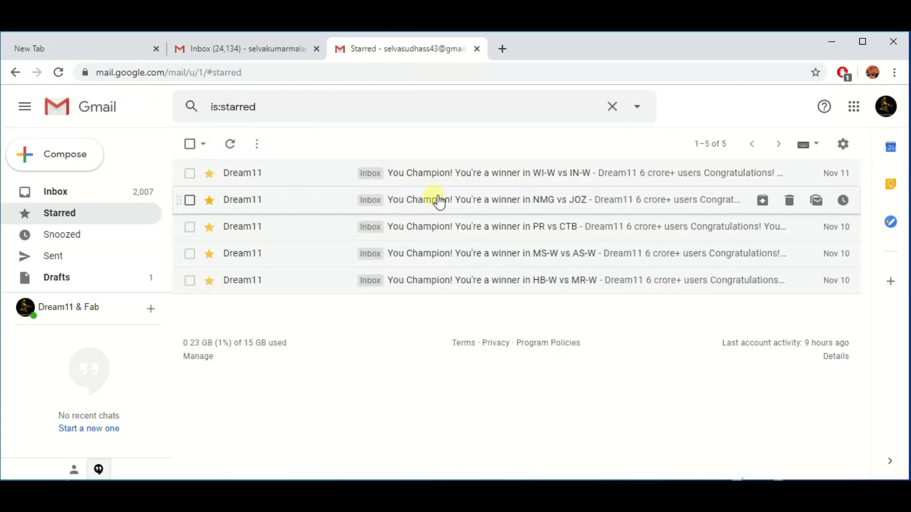
pyautogui.click(437, 201)
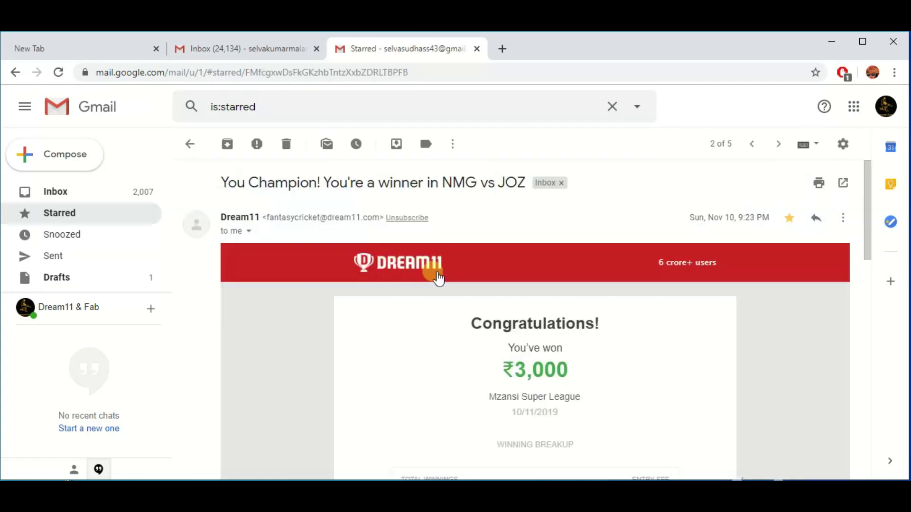
pyautogui.click(192, 142)
pyautogui.click(495, 250)
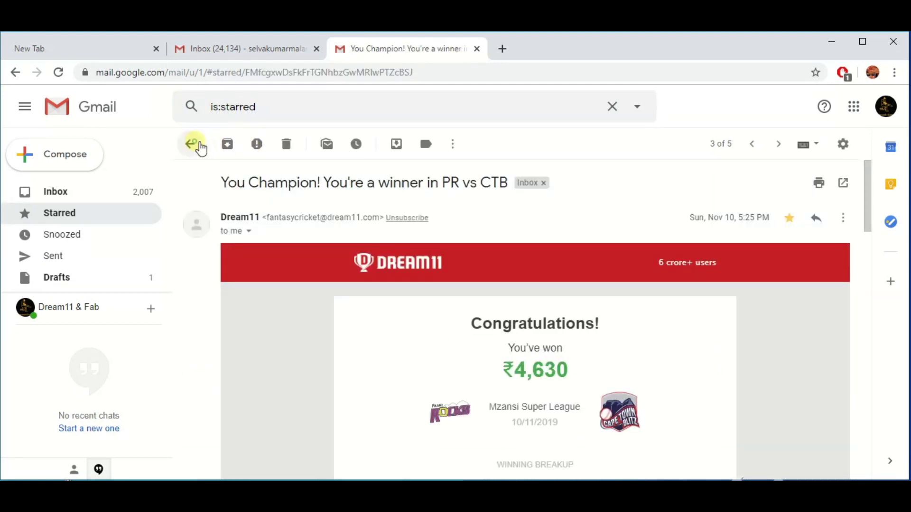
pyautogui.click(195, 146)
pyautogui.click(454, 237)
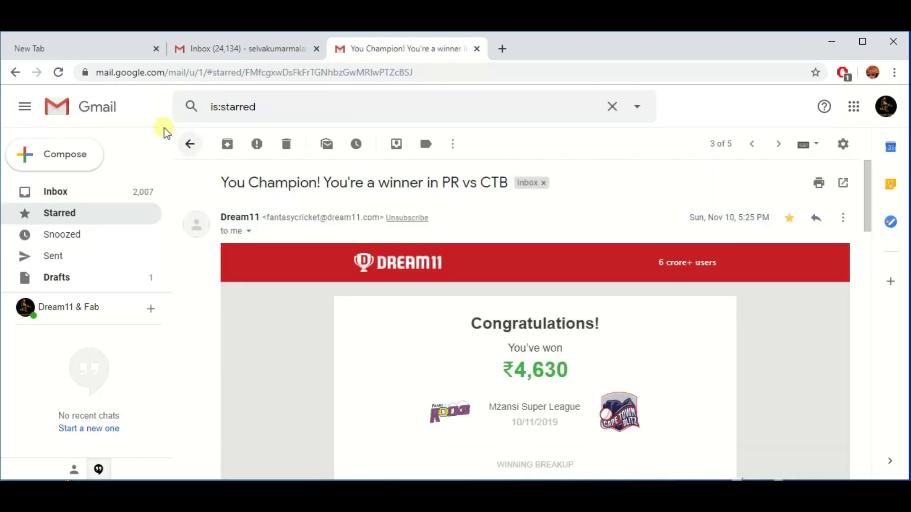
pyautogui.click(191, 146)
pyautogui.click(498, 251)
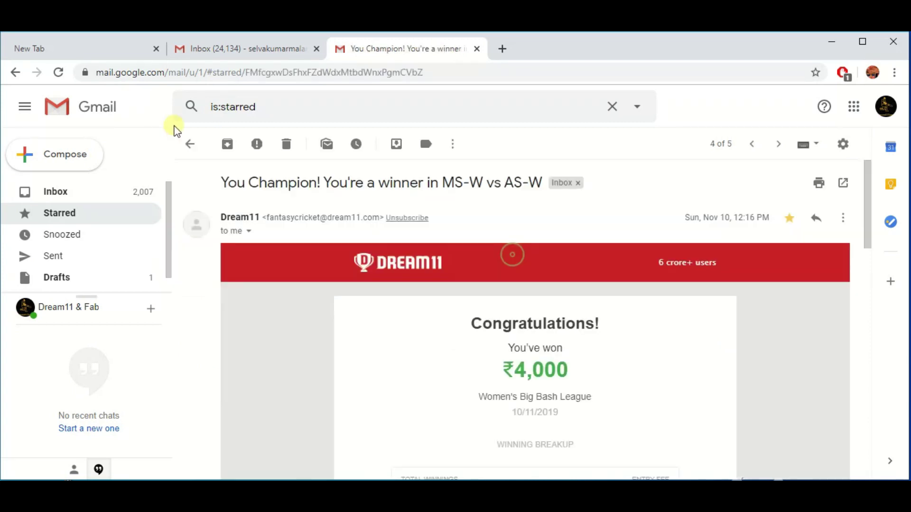
pyautogui.click(191, 146)
pyautogui.click(434, 279)
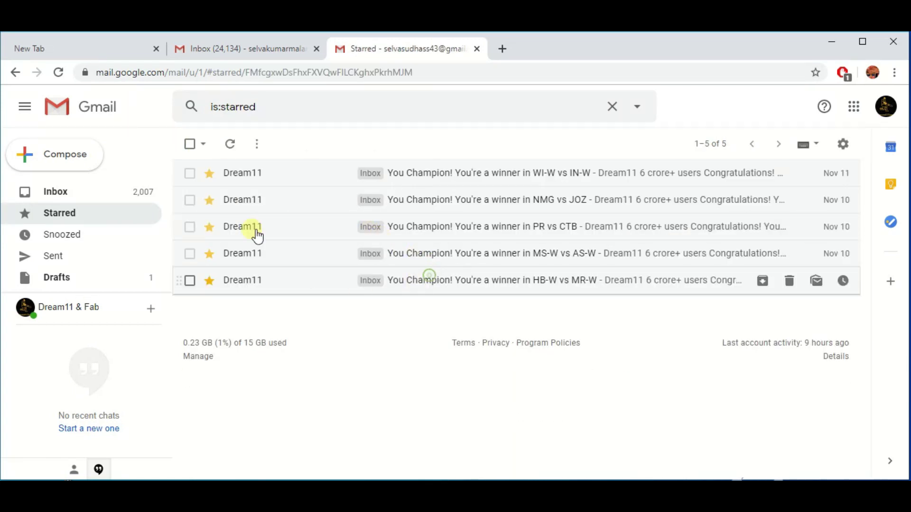
pyautogui.click(191, 146)
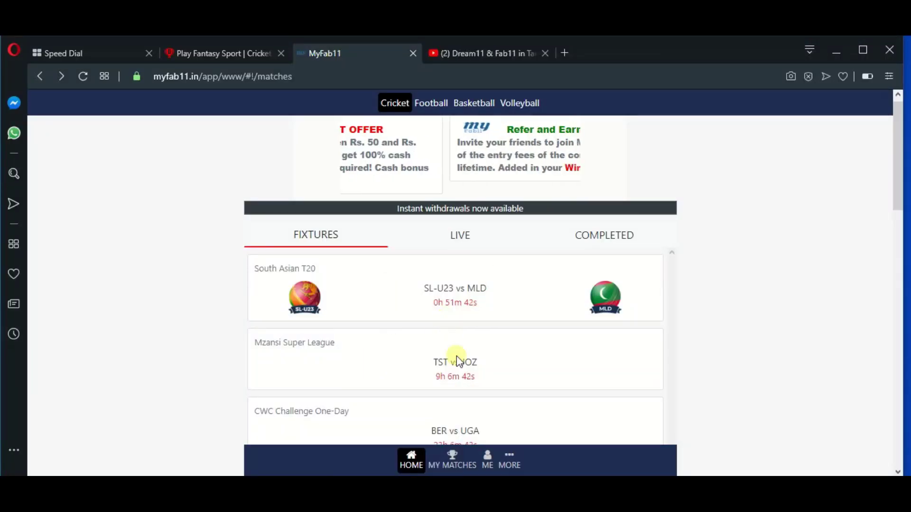
# - List MyFab11's completed matches, including PR vs DUR and NMG vs TST
pyautogui.click(460, 236)
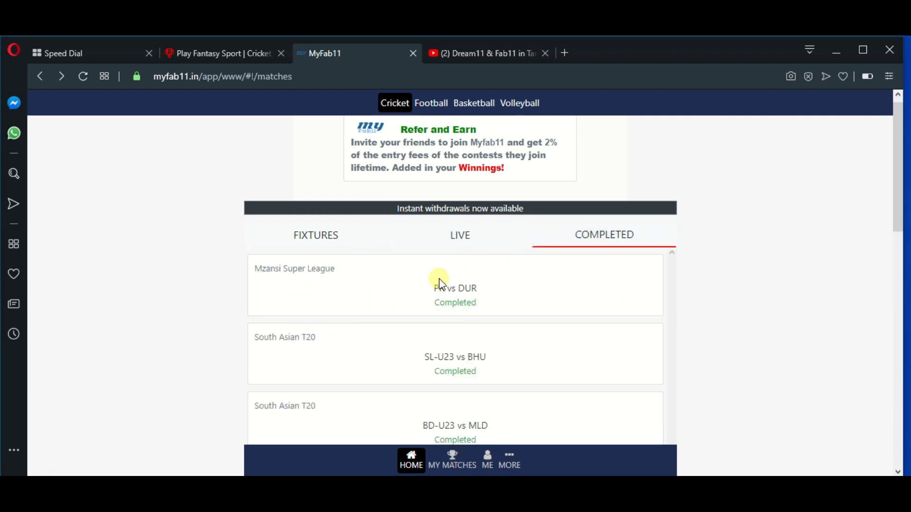
pyautogui.scroll(-2, 439, 282)
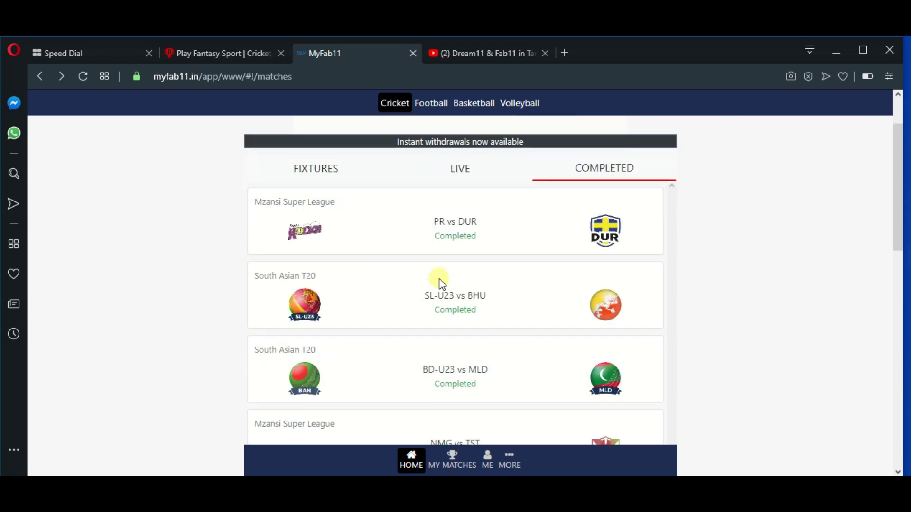
pyautogui.scroll(-3, 439, 281)
pyautogui.scroll(-1, 439, 277)
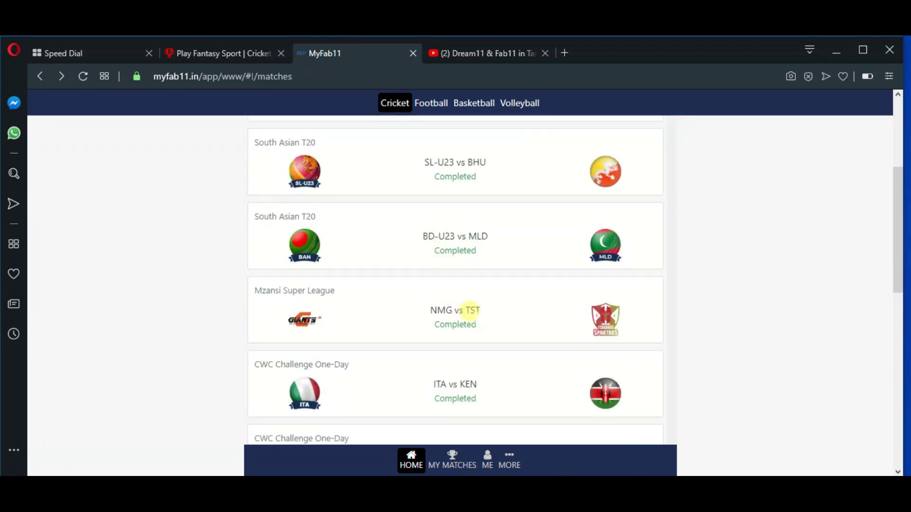
# - Review NMG vs TST contests, then open CTB vs TST showing rank 1 with 561.5 points
pyautogui.click(471, 313)
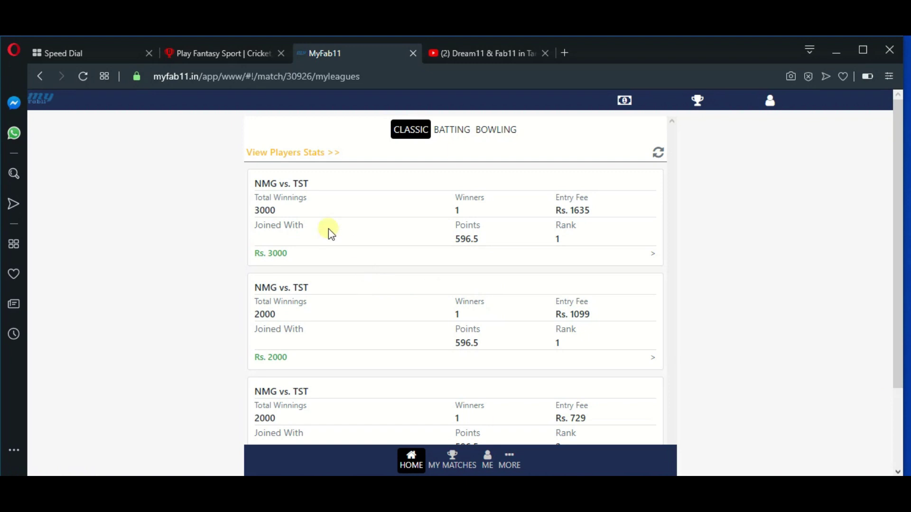
pyautogui.click(44, 76)
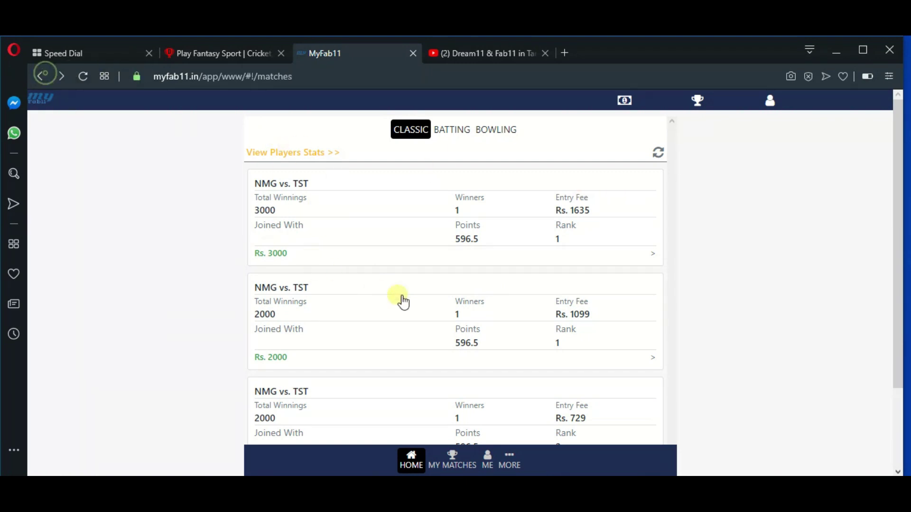
pyautogui.scroll(-3, 413, 298)
pyautogui.scroll(-3, 413, 298)
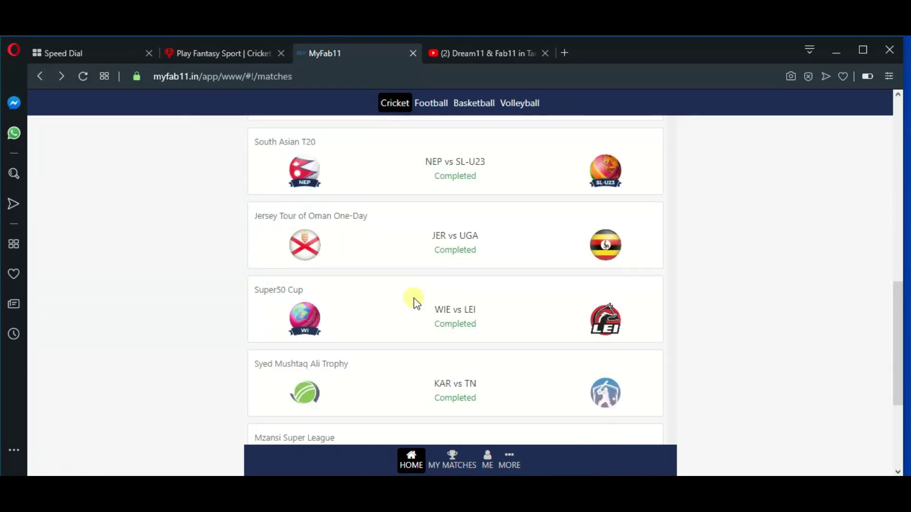
pyautogui.scroll(-3, 414, 298)
pyautogui.click(463, 278)
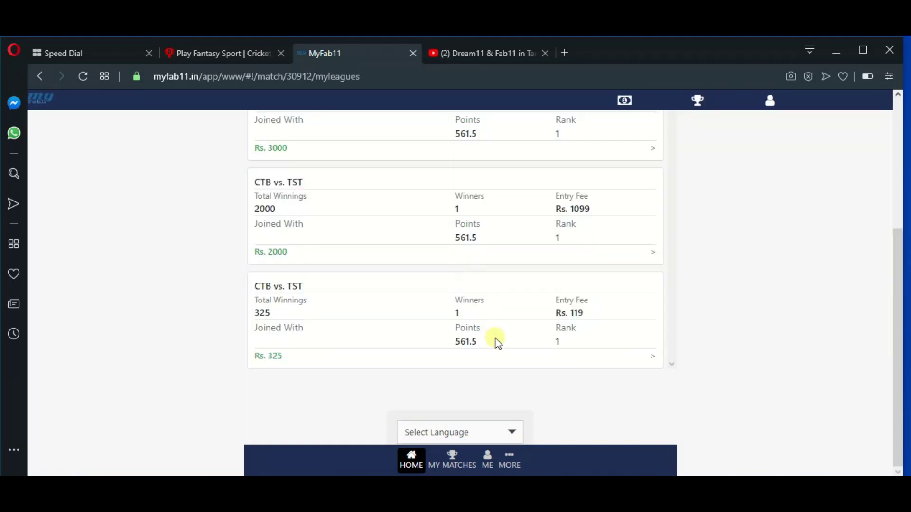
pyautogui.scroll(5, 496, 339)
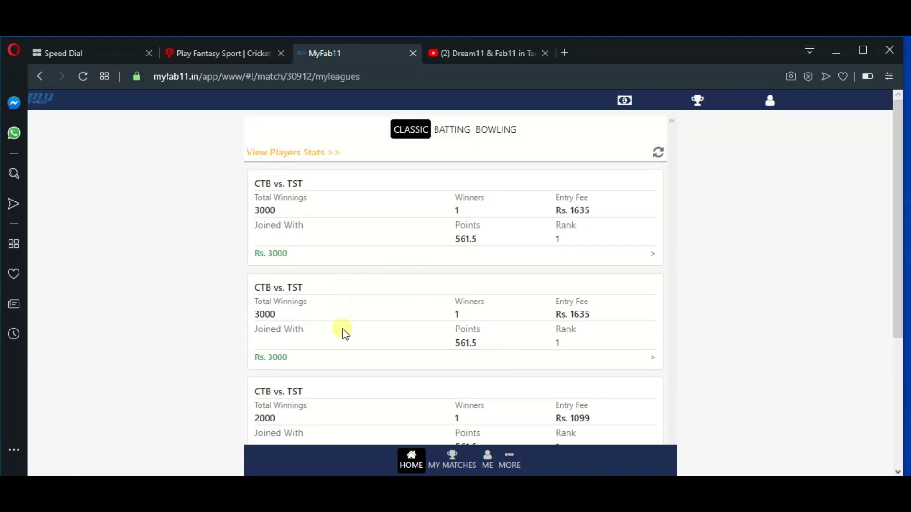
pyautogui.scroll(-3, 342, 335)
pyautogui.scroll(-3, 342, 335)
pyautogui.scroll(2, 342, 335)
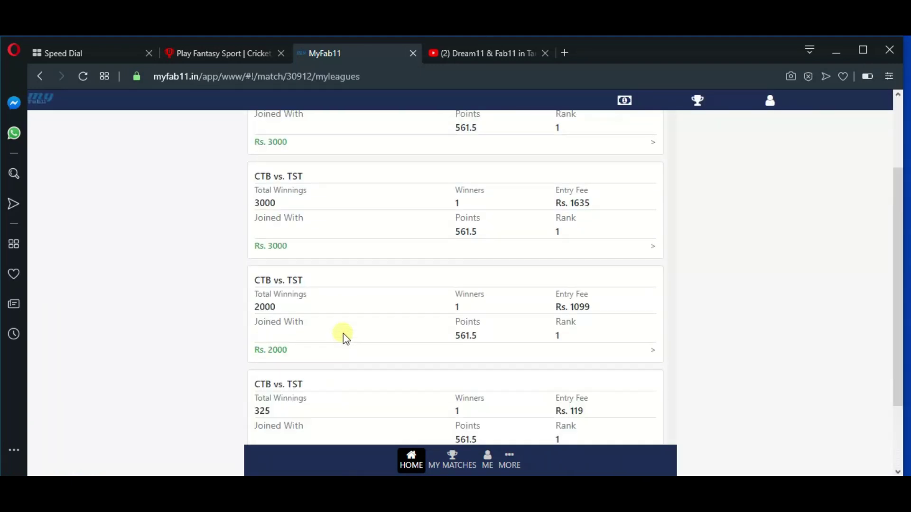